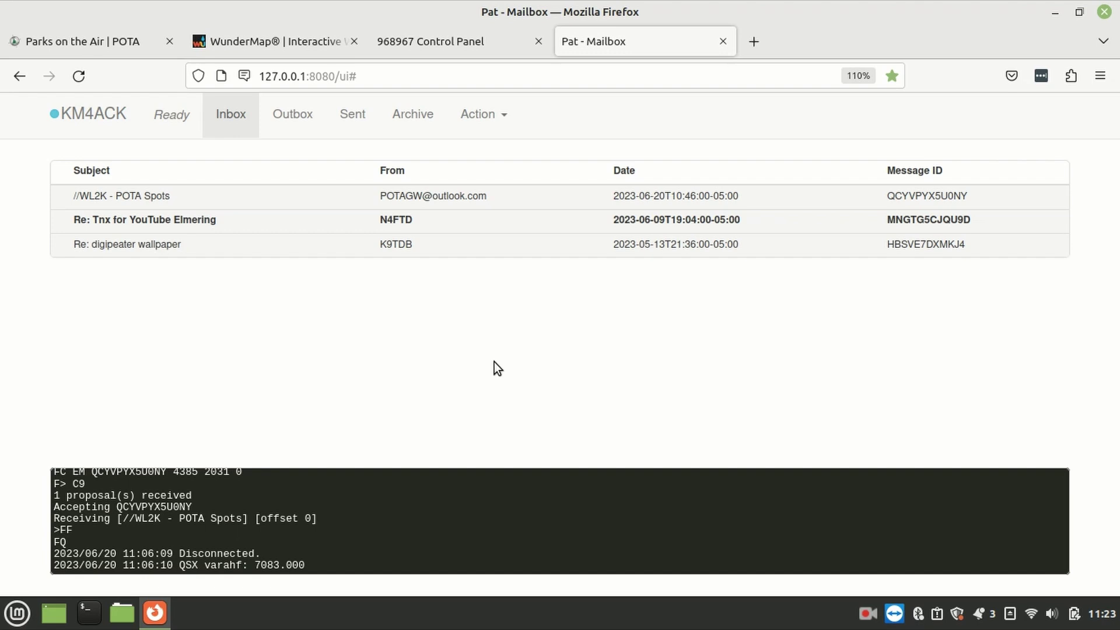
click(477, 116)
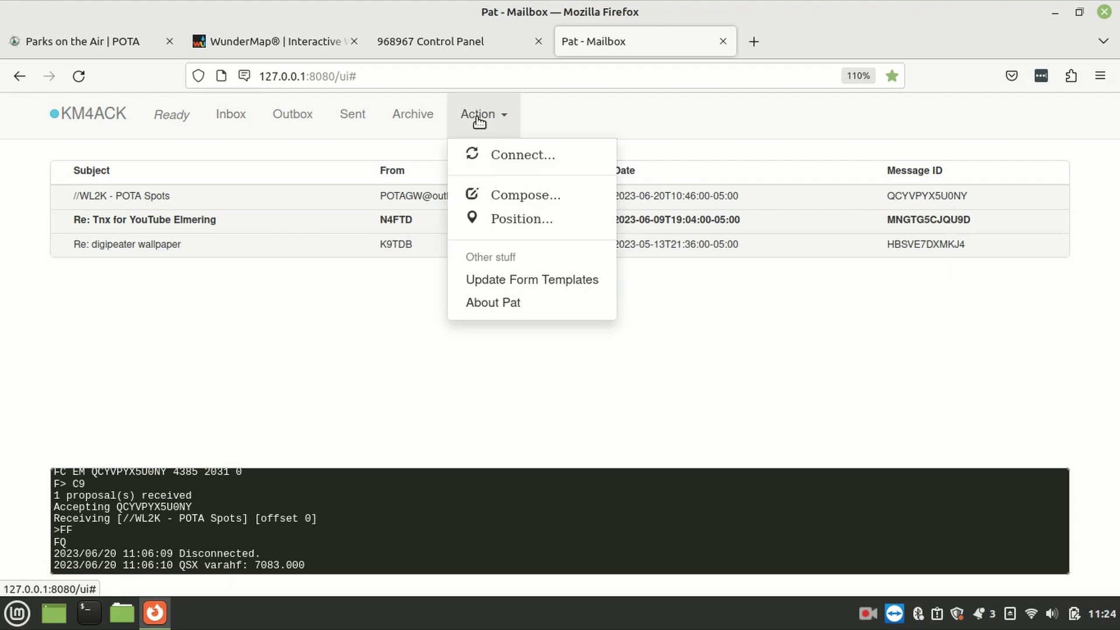
click(495, 195)
click(424, 163)
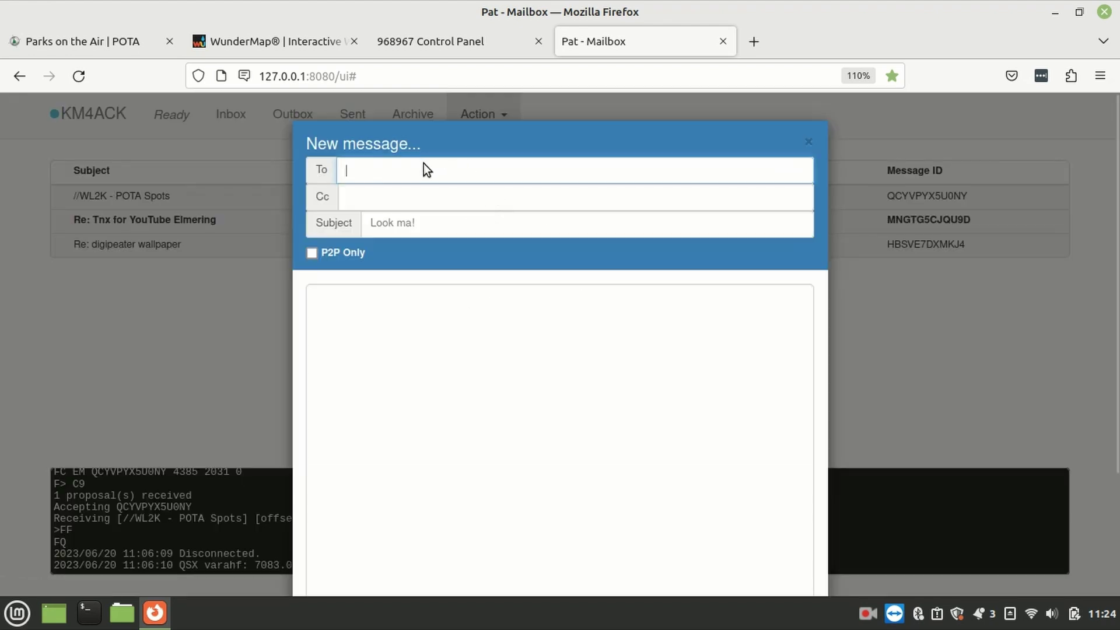
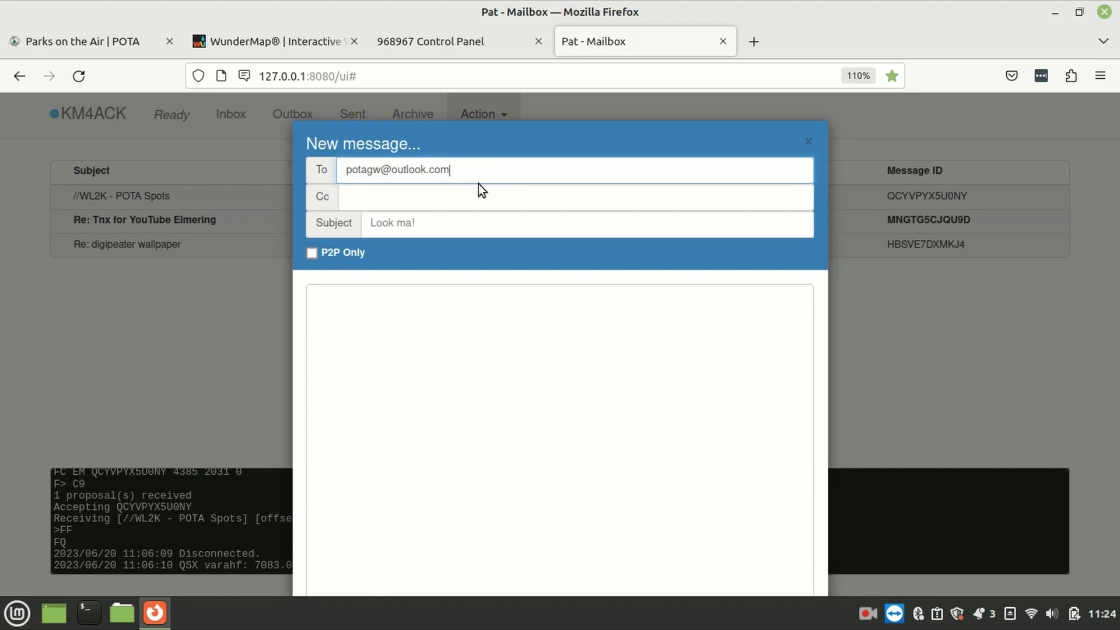
click(428, 226)
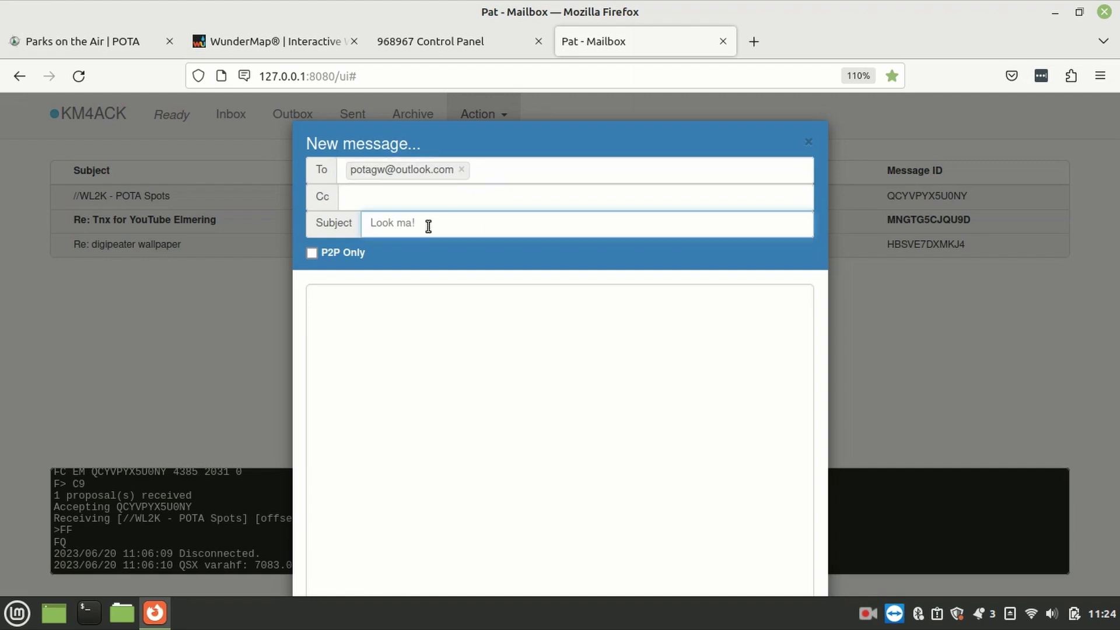
text(view)
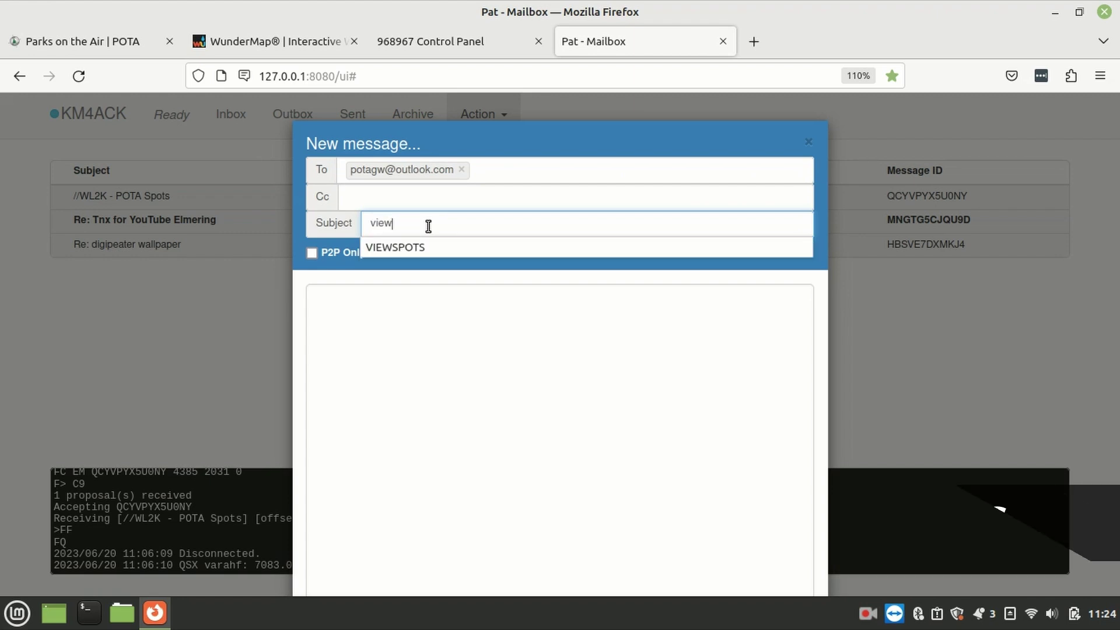
text(spots)
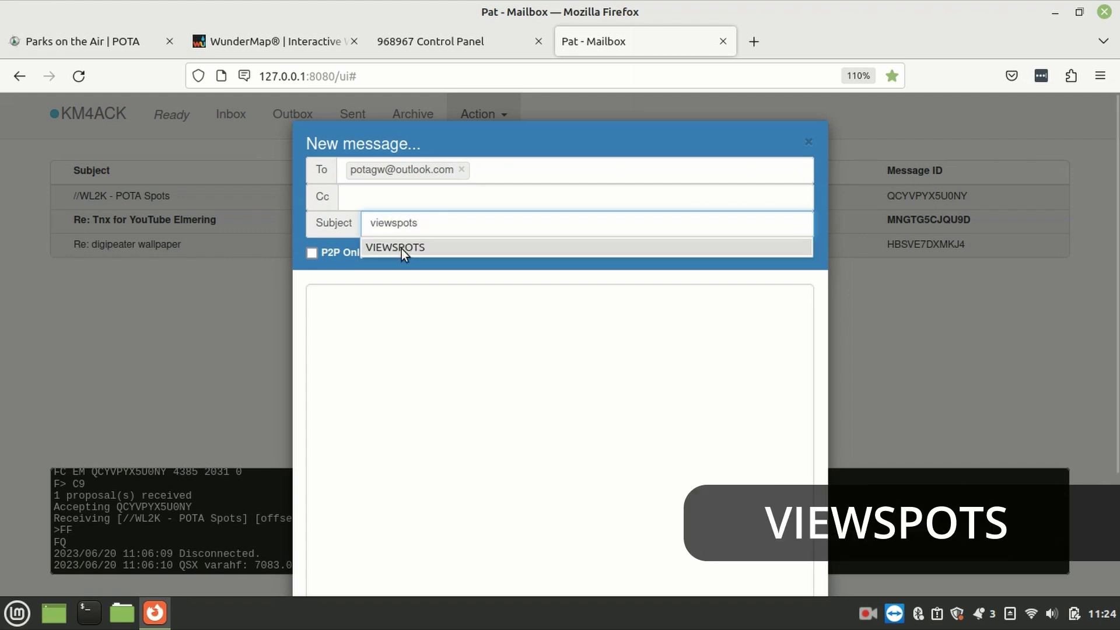
click(399, 250)
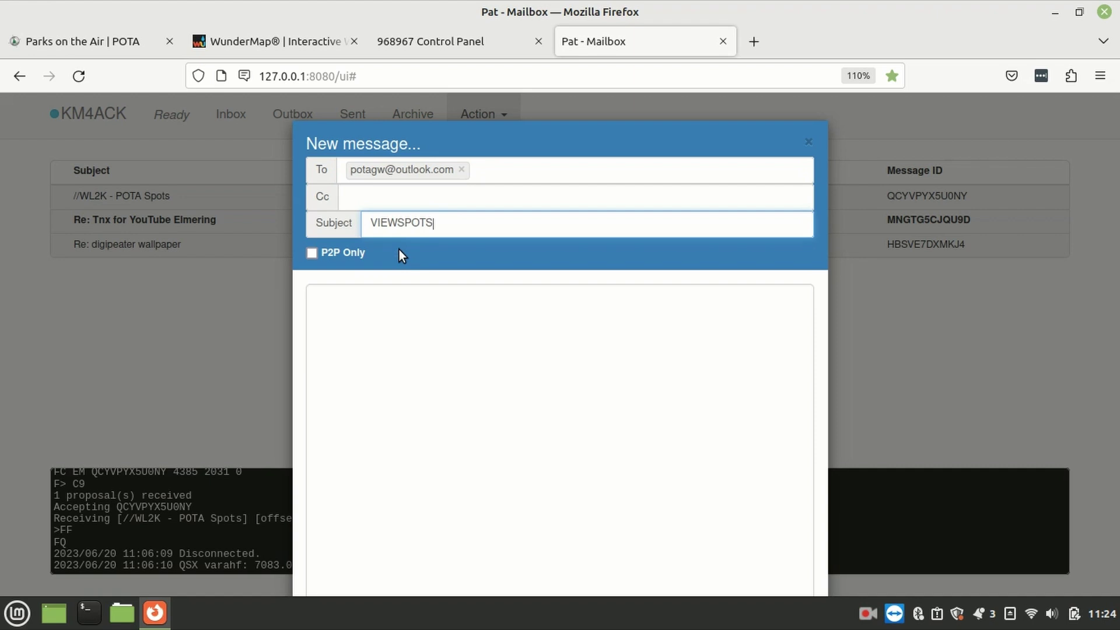
scroll(889, 359, down, 3)
scroll(889, 359, up, 3)
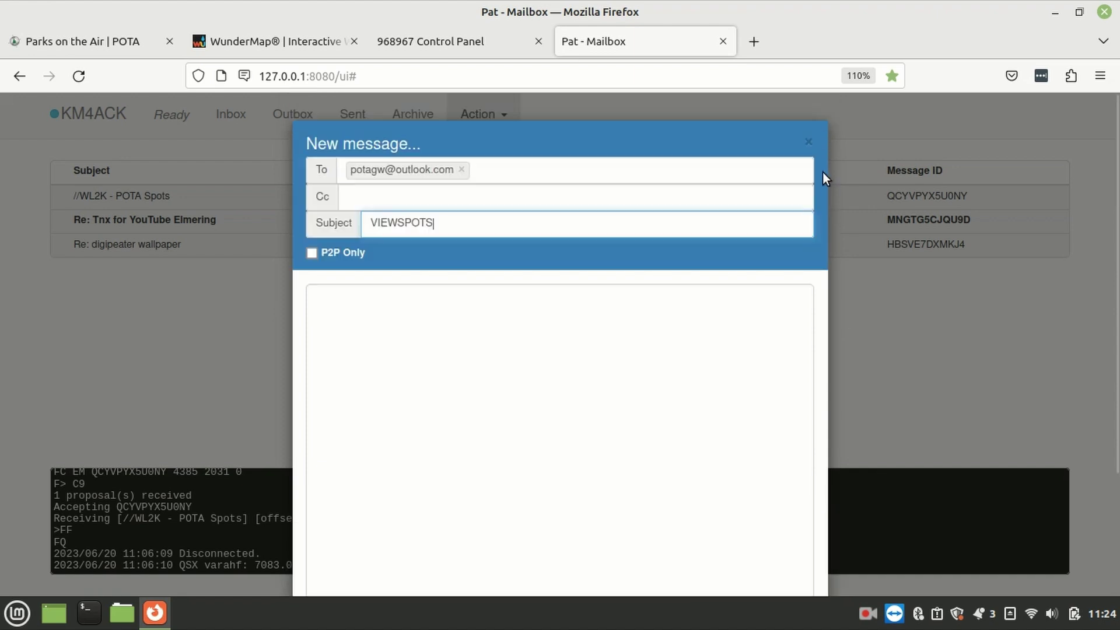
Step: Close the draft and open the //WL2K - POTA Spots message from the inbox
click(809, 142)
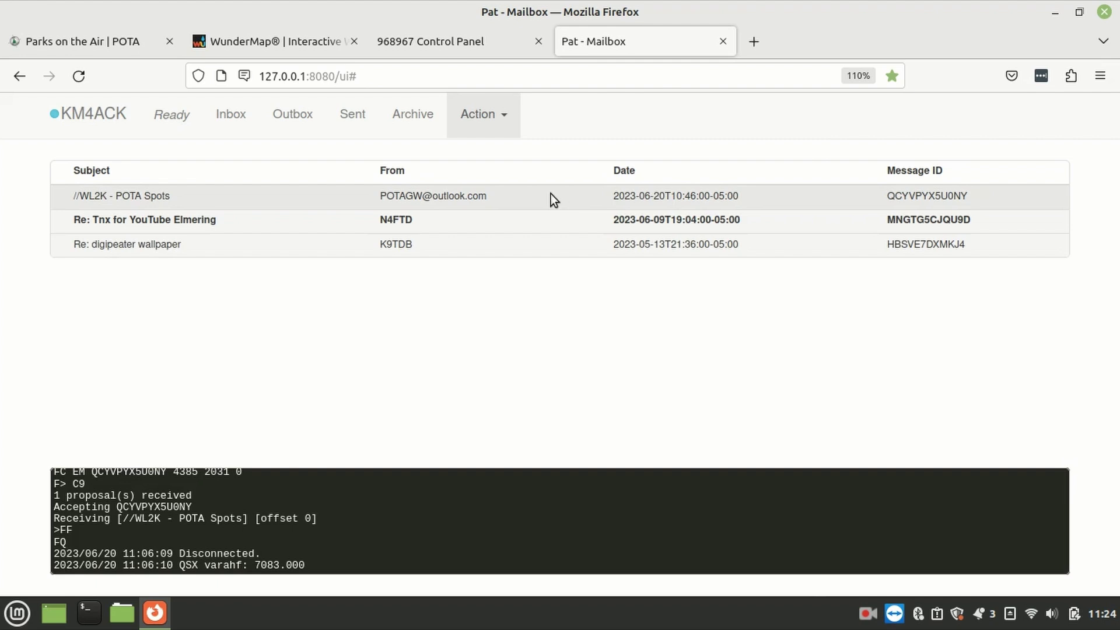
click(492, 204)
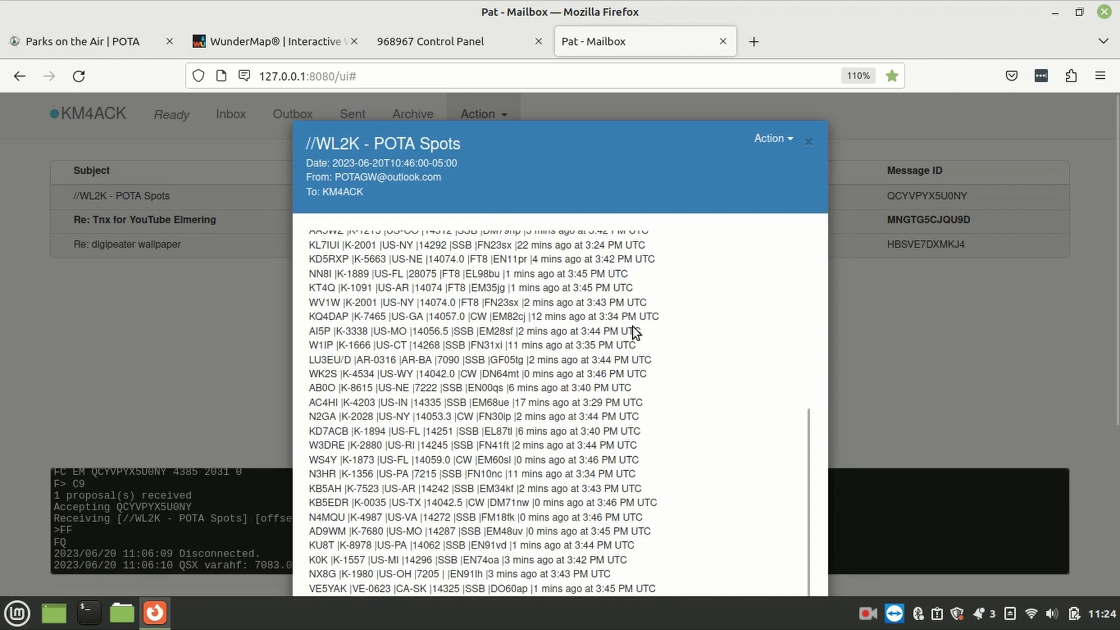
scroll(632, 327, up, 5)
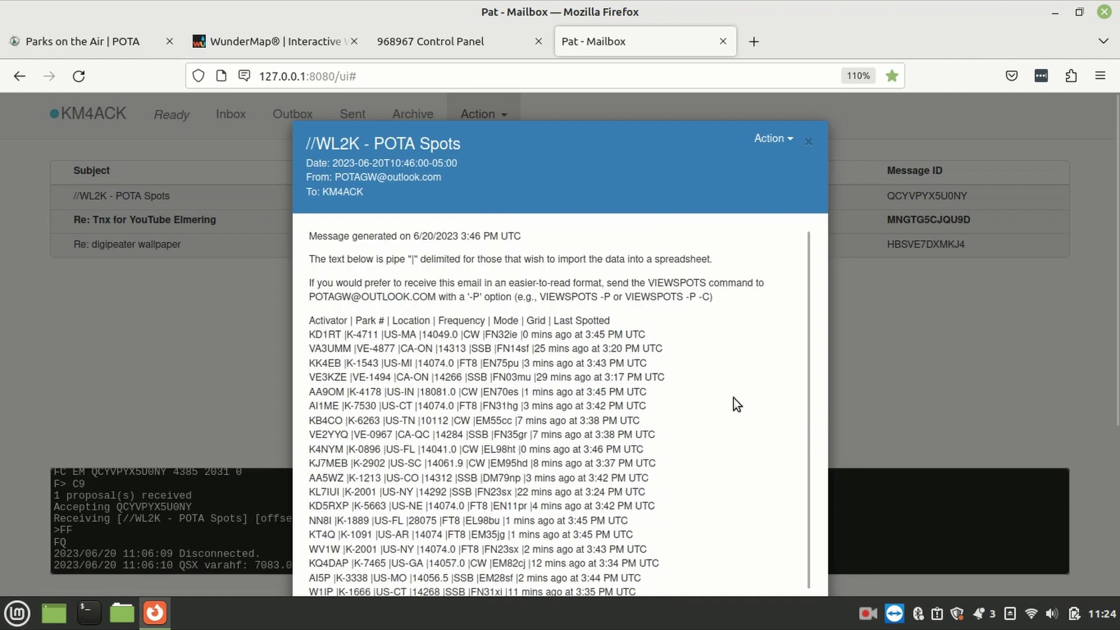
scroll(734, 399, down, 5)
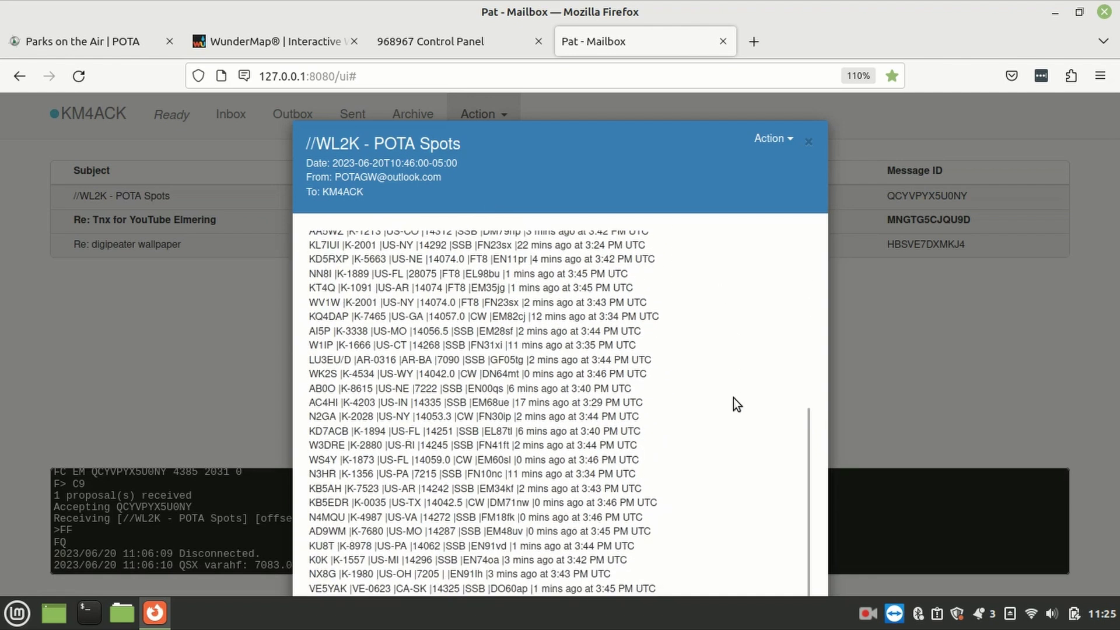
scroll(733, 398, up, 5)
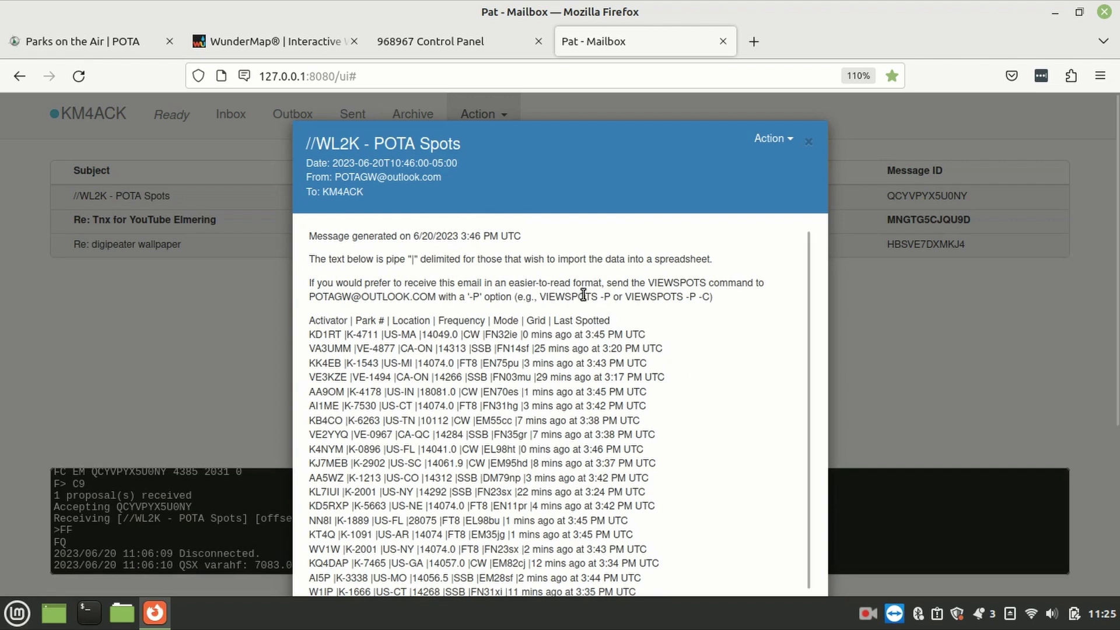
Step: Highlight the VIEWSPOTS sentence, the -P and -C options, and the pipe delimiter in the message
drag(601, 297, 608, 277)
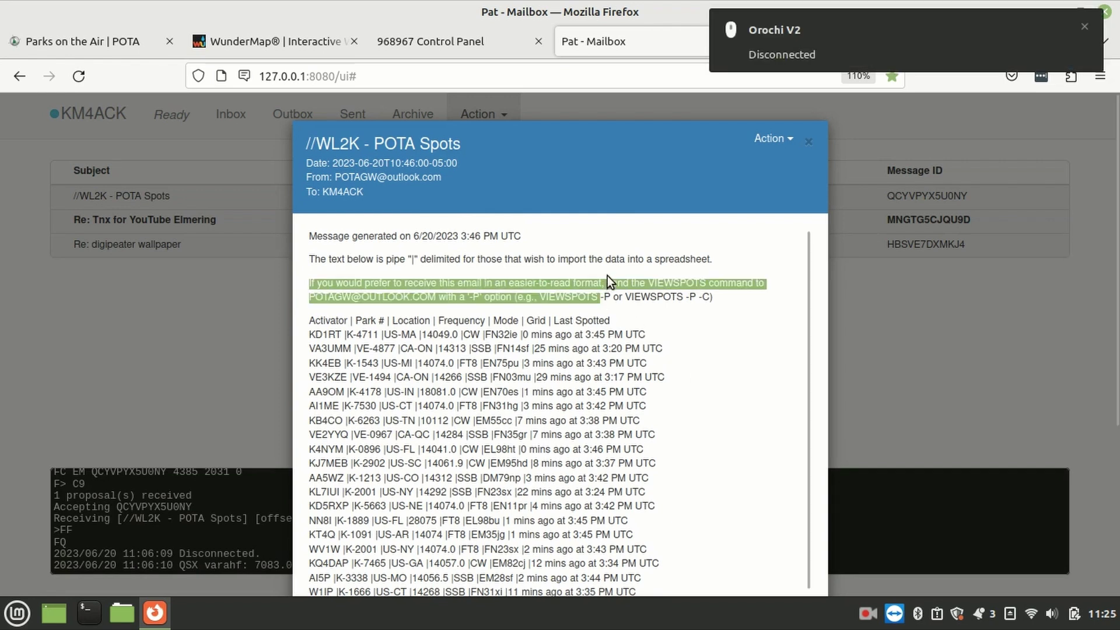
double_click(605, 296)
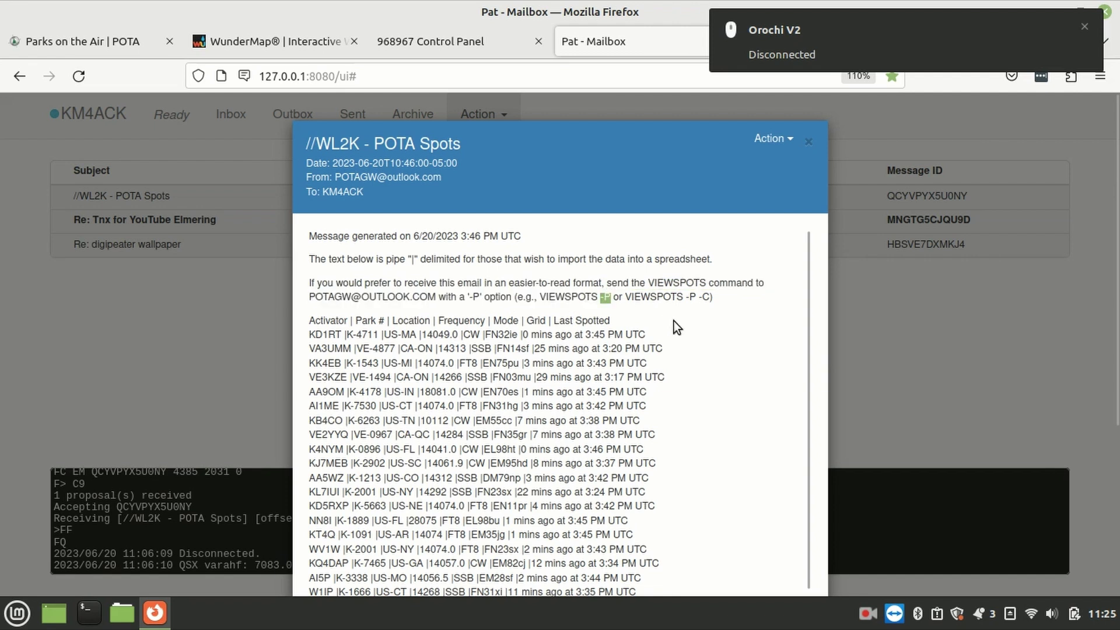
click(696, 296)
drag(696, 296, 714, 296)
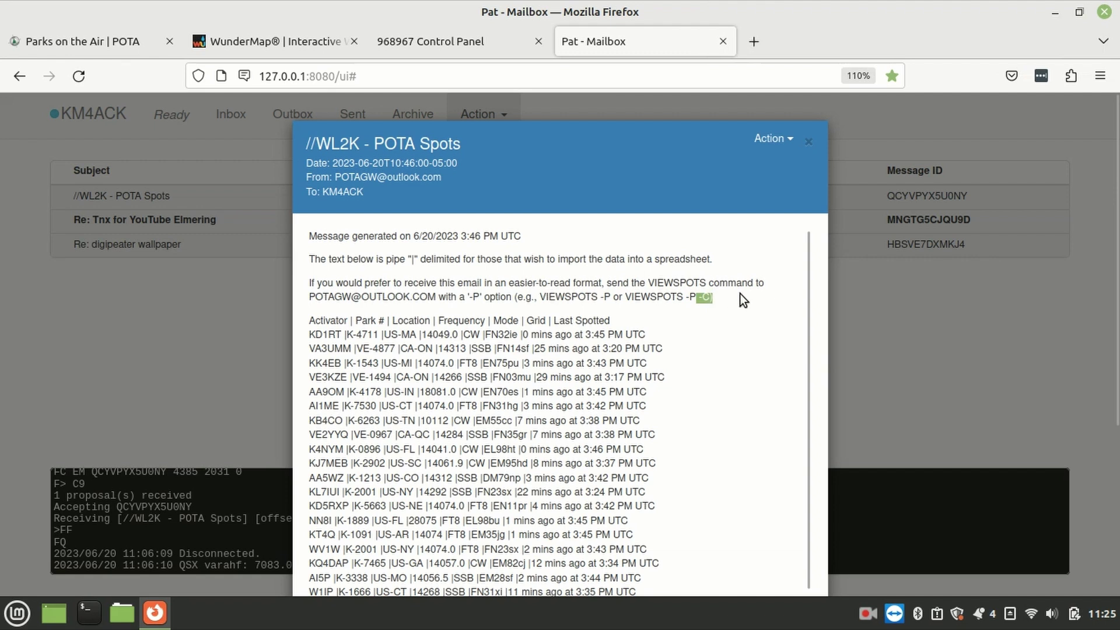
click(740, 293)
drag(405, 259, 419, 259)
click(733, 262)
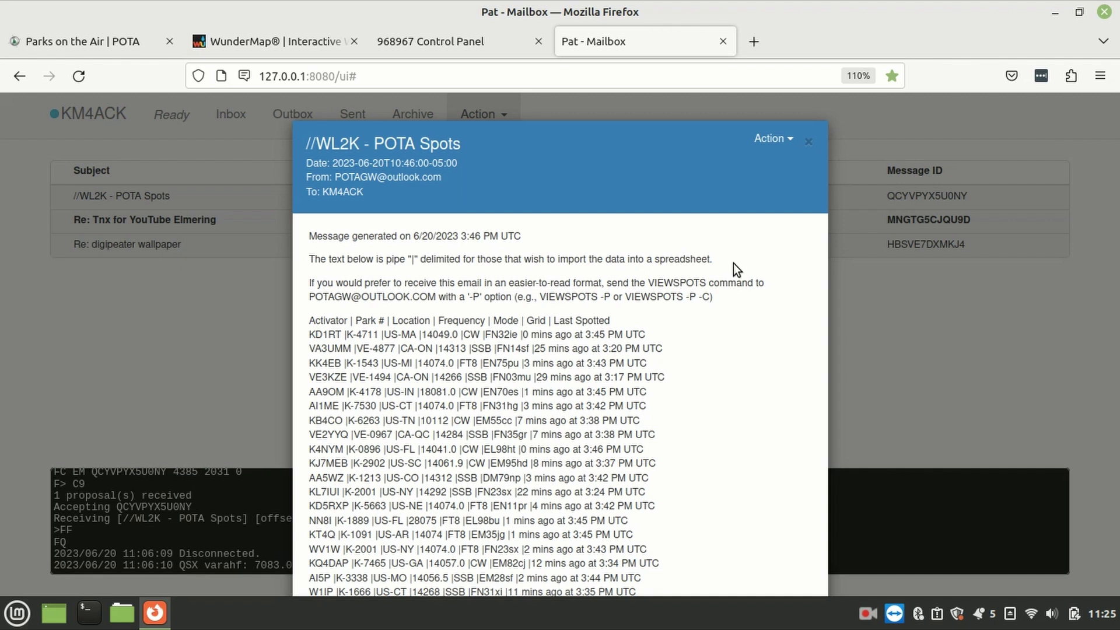
Step: Replace the draft subject with the SPOT line: operator's callsign, K-Test, 7251, SSB, Comment Here
click(810, 142)
click(492, 115)
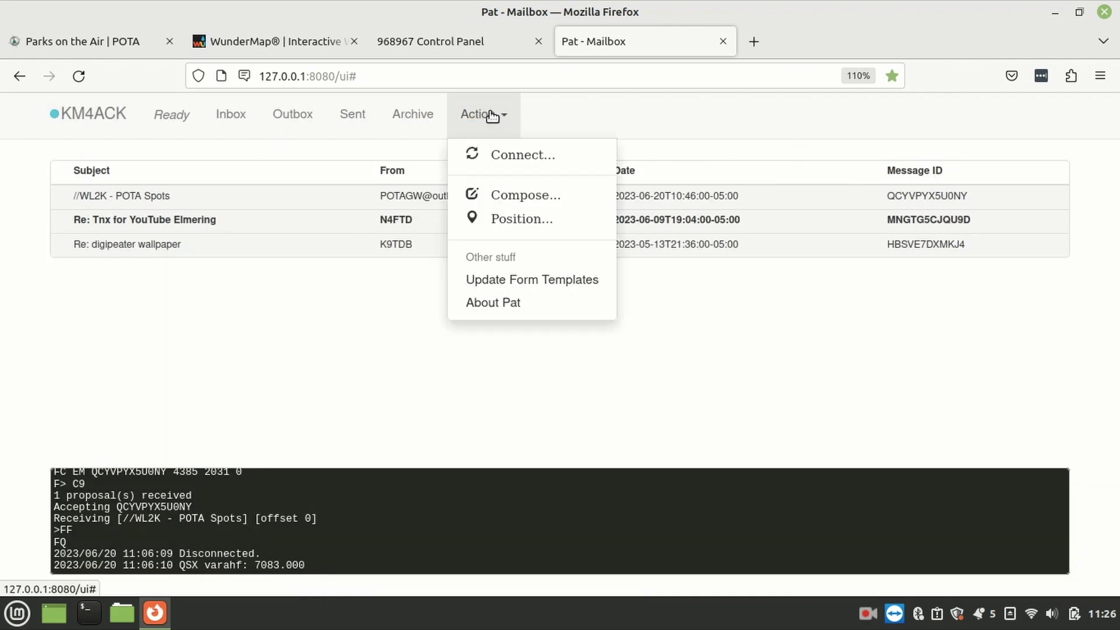
click(486, 198)
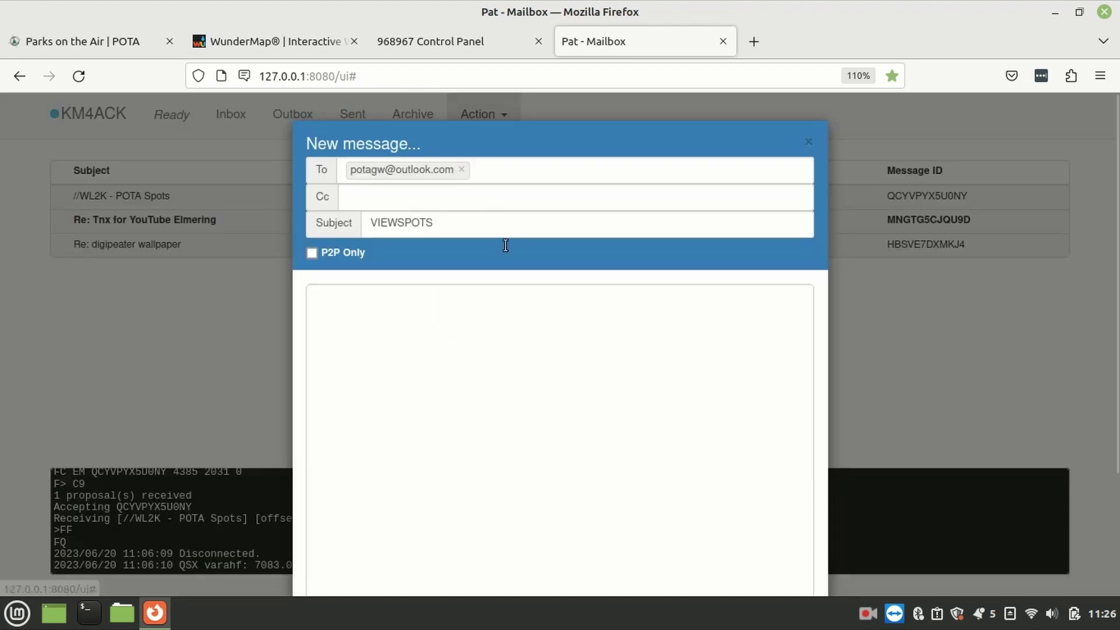
triple_click(507, 235)
text(SPOT KM4ACK K-Test 7251 SSB Comment Here)
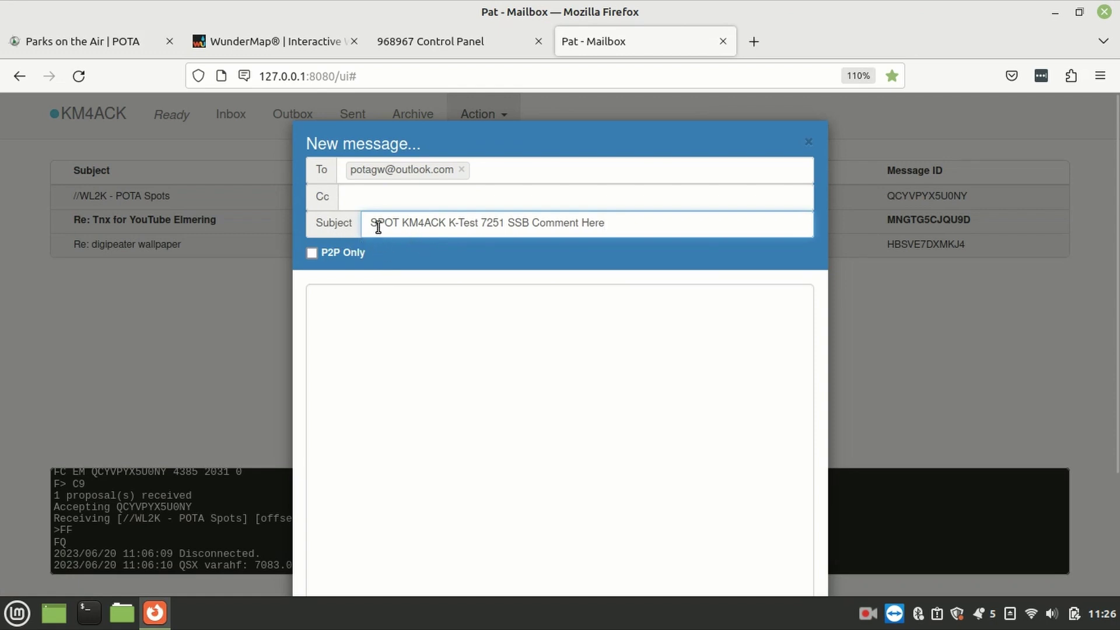
drag(370, 223, 398, 242)
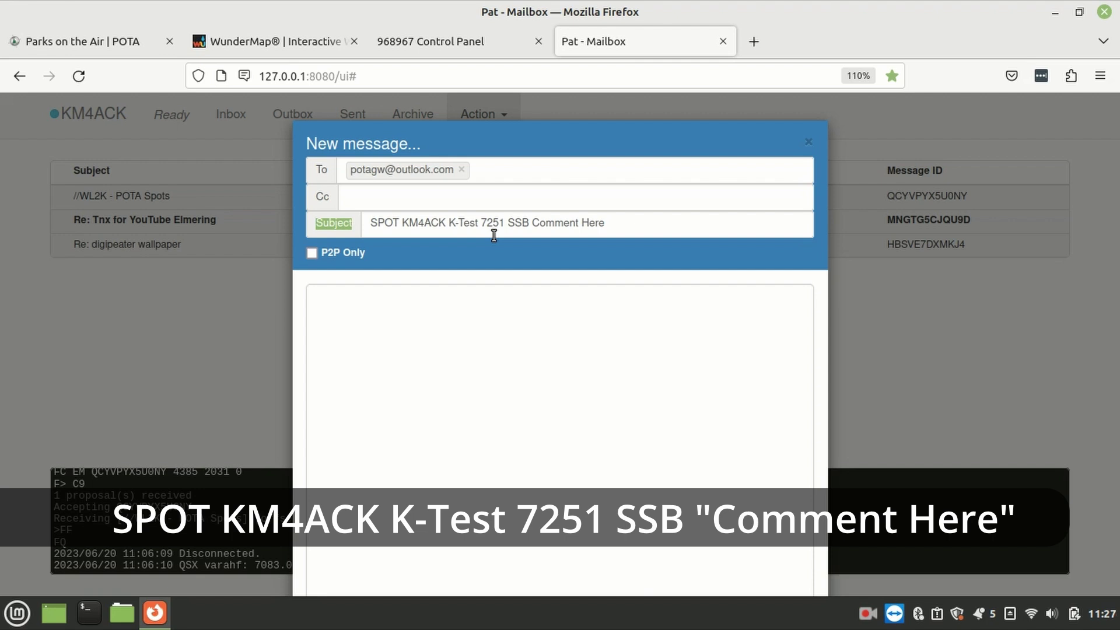
drag(532, 223, 606, 224)
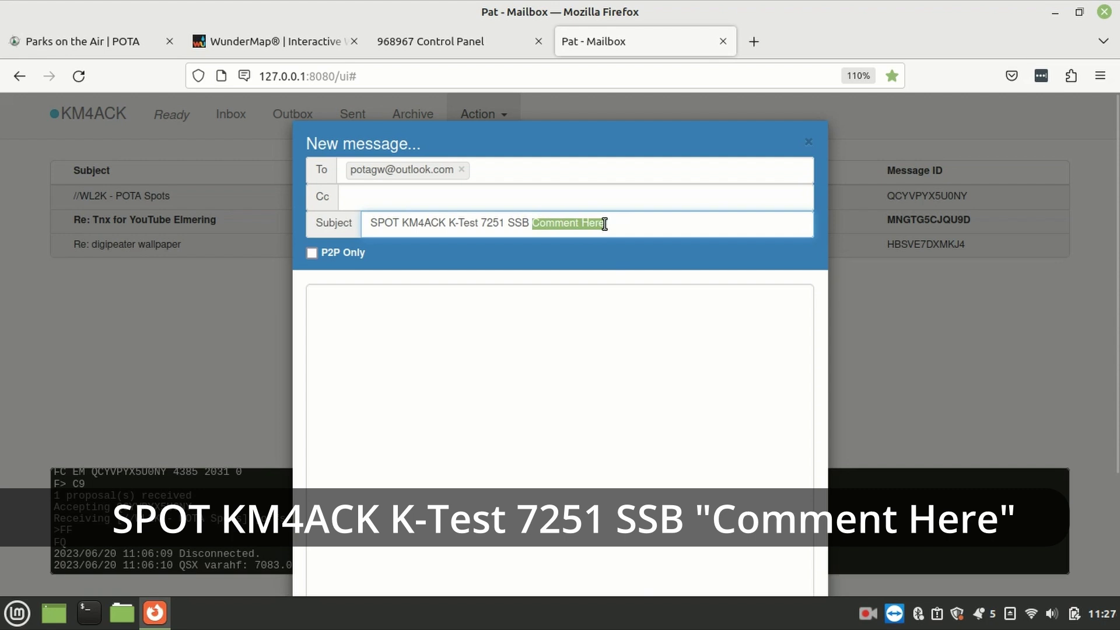
click(607, 286)
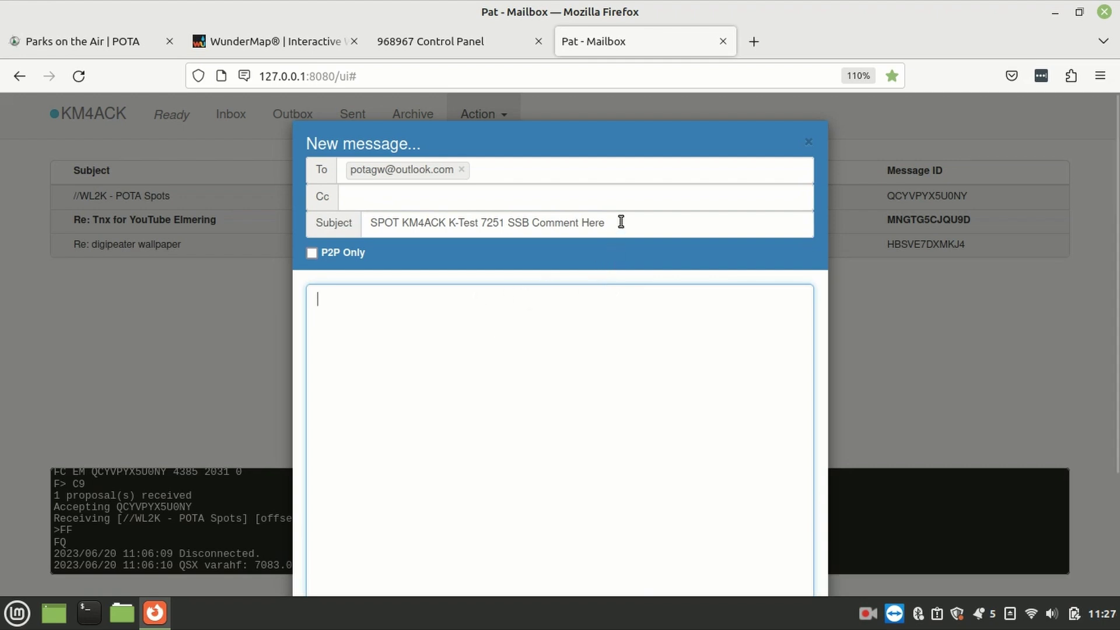
drag(622, 228, 367, 224)
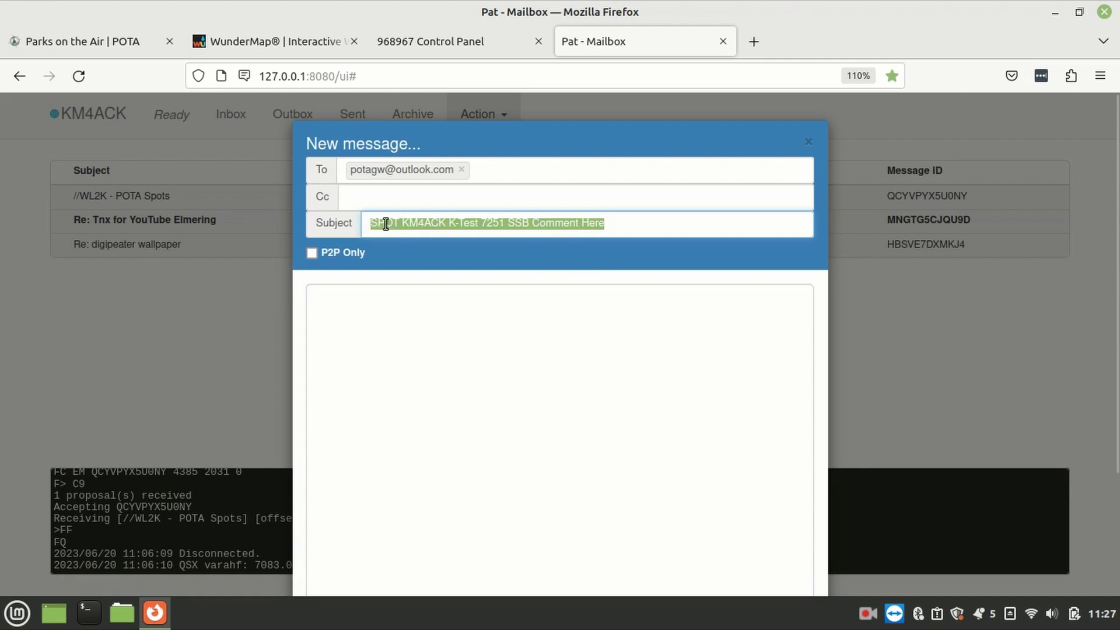
click(620, 226)
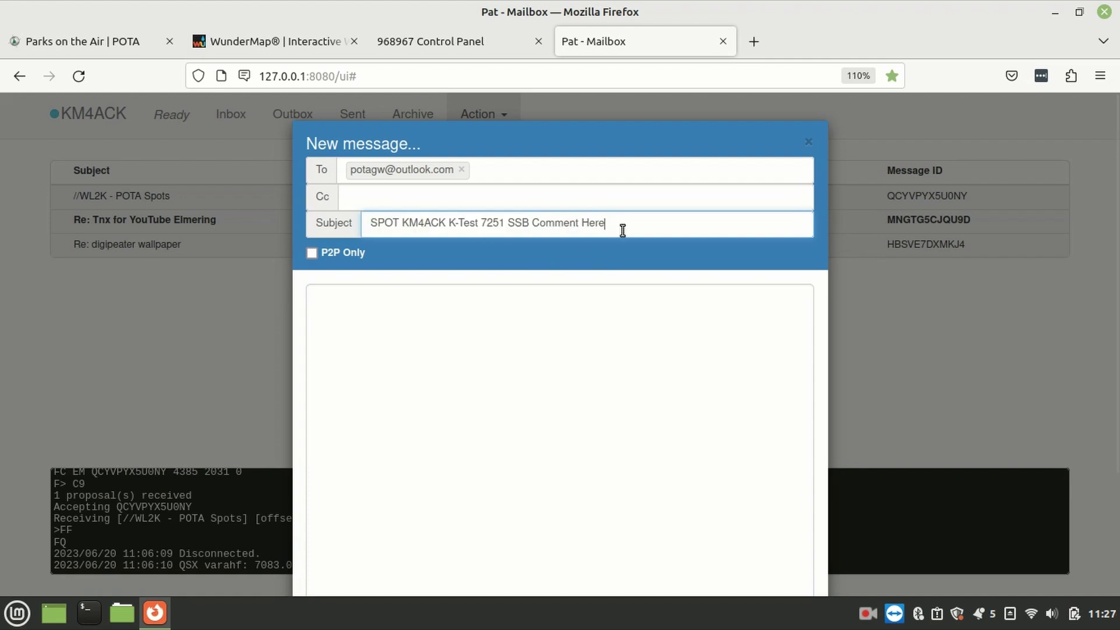